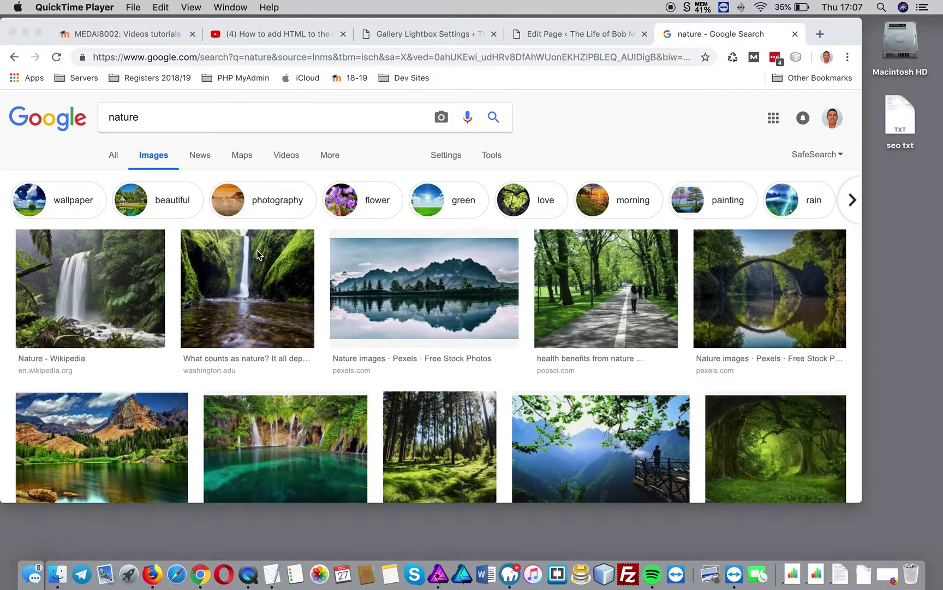
Step: Save the 1920 × 1200 mountain lake image and the Moon Hill natural bridge image from the nature results to the desktop
{"action": "left_click", "coordinate": [257, 402]}
{"action": "scroll", "coordinate": [319, 399], "scroll_direction": "down", "scroll_amount": 4}
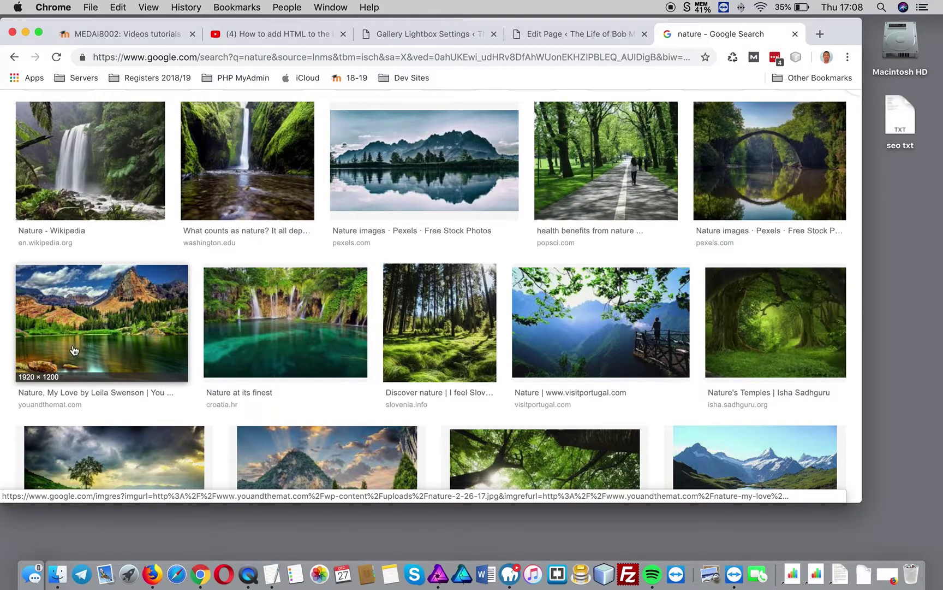
{"action": "left_click", "coordinate": [127, 344]}
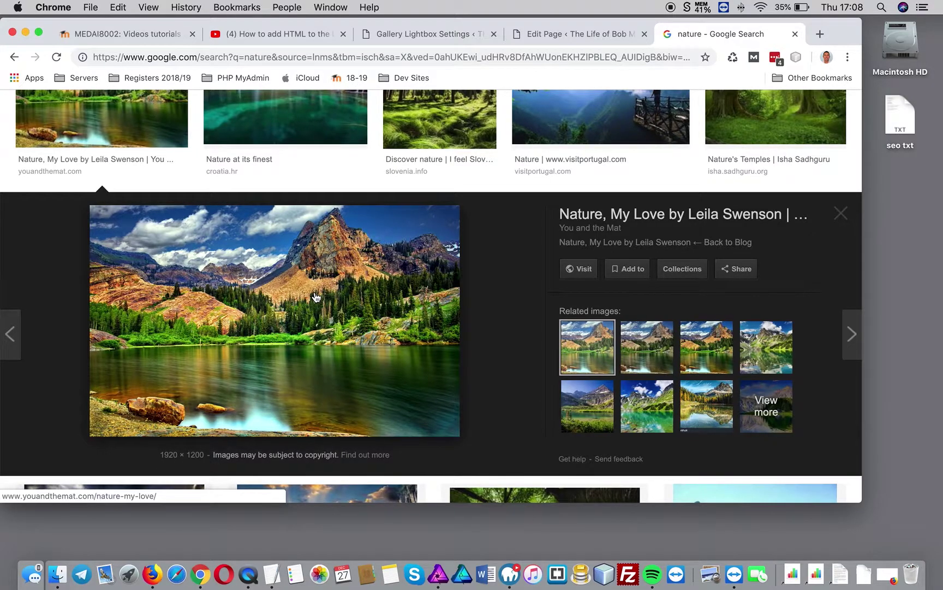
{"action": "left_click_drag", "start_coordinate": [285, 294], "coordinate": [911, 266]}
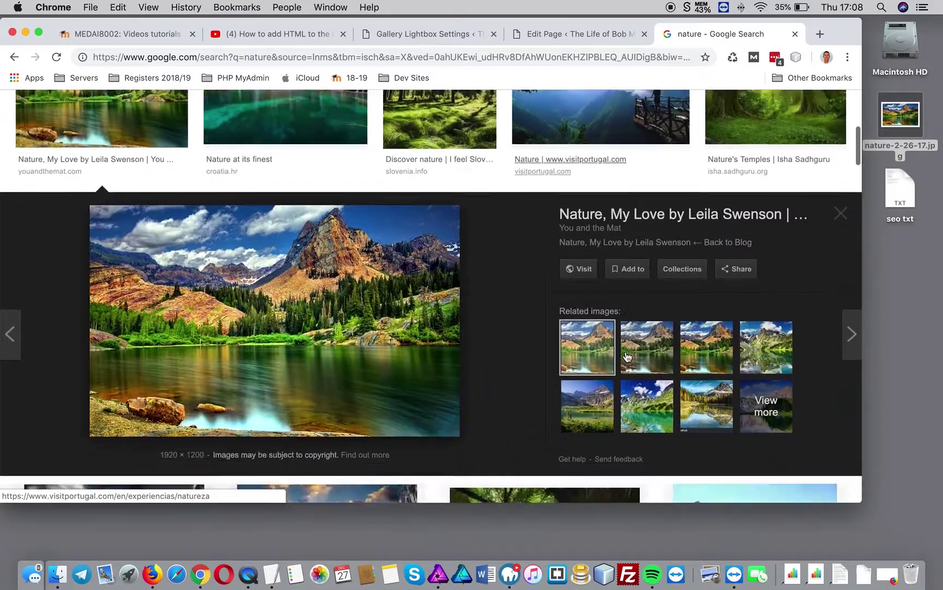
{"action": "scroll", "coordinate": [628, 356], "scroll_direction": "down", "scroll_amount": 5}
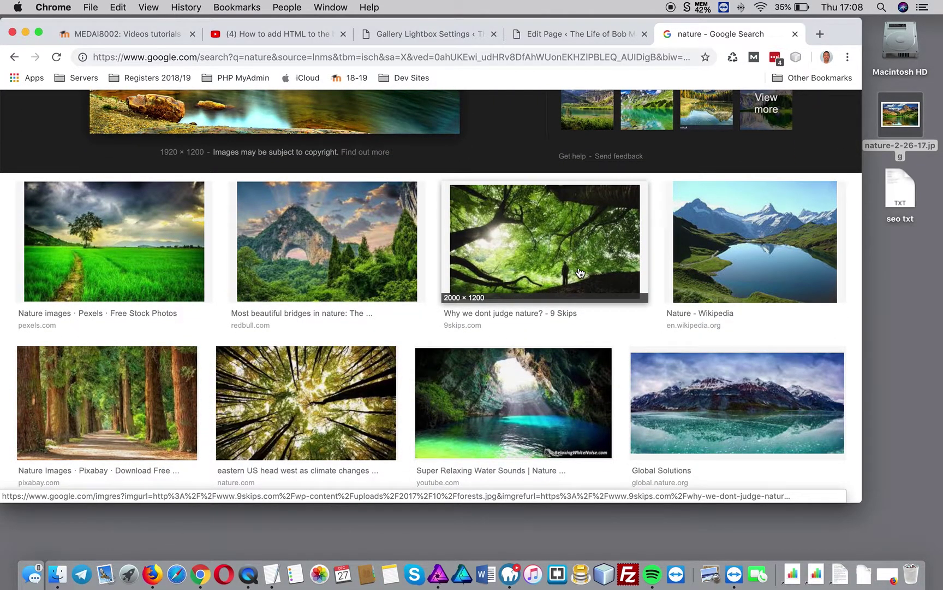
{"action": "left_click", "coordinate": [289, 246]}
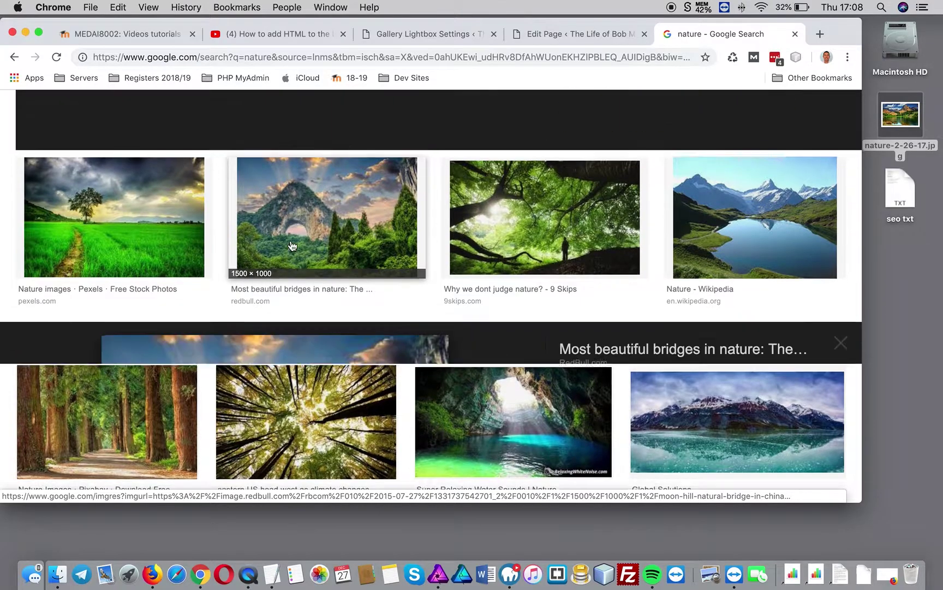
{"action": "left_click_drag", "start_coordinate": [269, 298], "coordinate": [935, 295]}
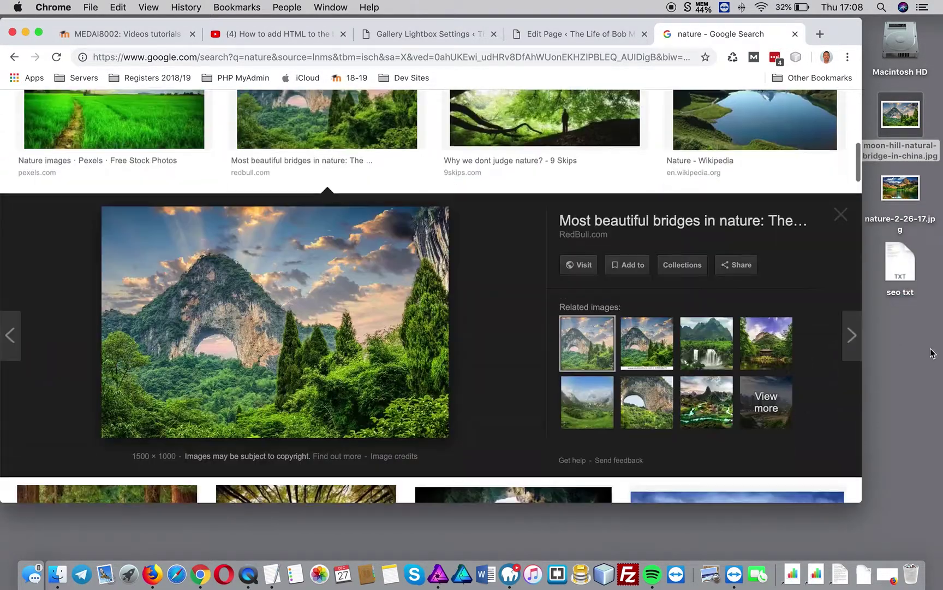
Step: Save the 3840 × 2160 summer waterfall lake image from the nature search results to the desktop
{"action": "scroll", "coordinate": [410, 315], "scroll_direction": "down", "scroll_amount": 3}
{"action": "scroll", "coordinate": [411, 315], "scroll_direction": "down", "scroll_amount": 5}
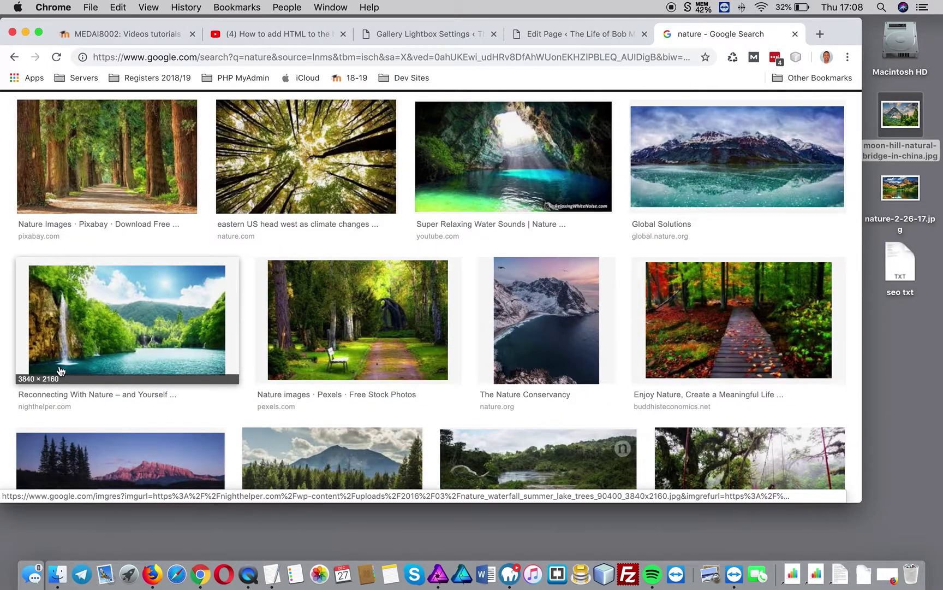
{"action": "left_click", "coordinate": [162, 339]}
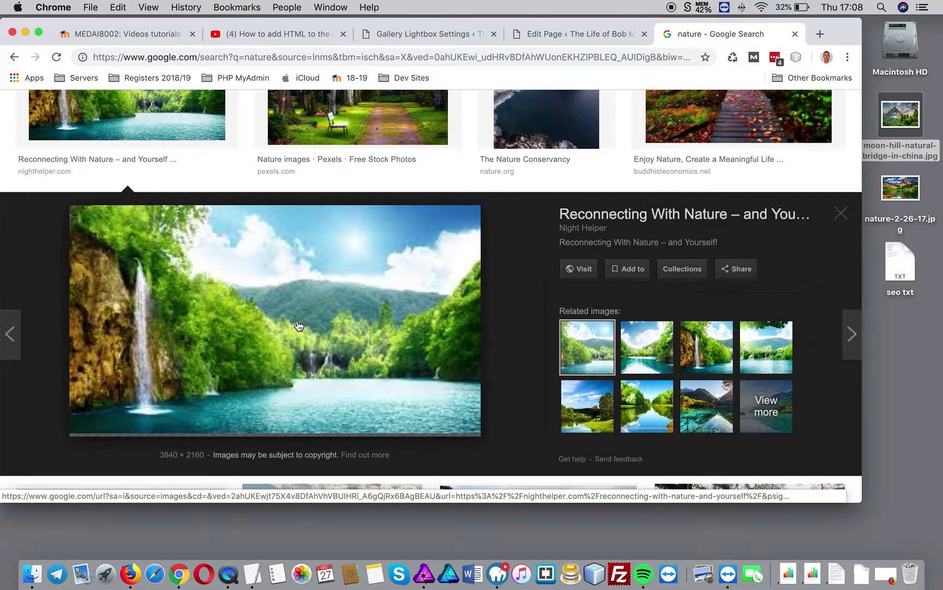
{"action": "left_click_drag", "start_coordinate": [230, 318], "coordinate": [897, 344]}
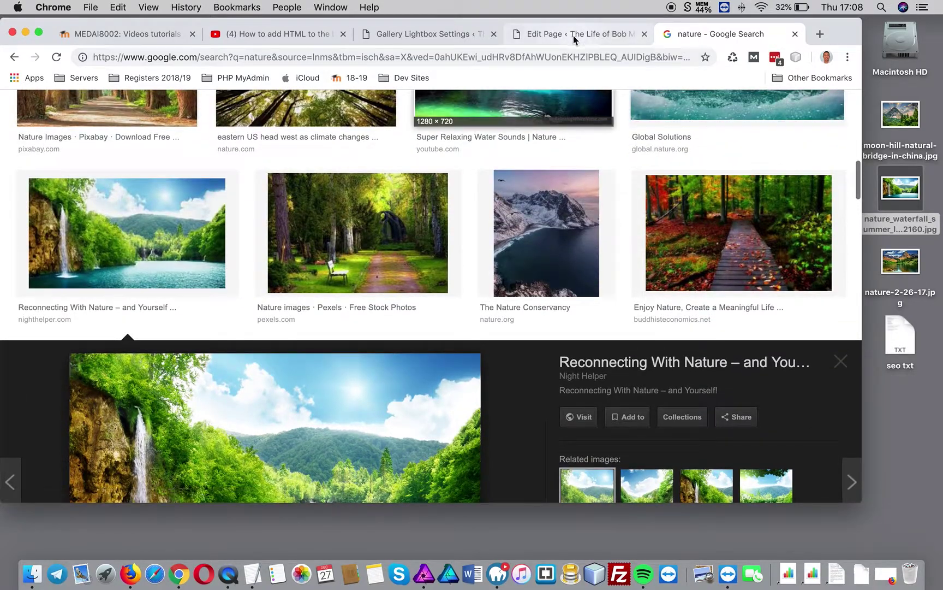
Step: Insert a Gallery block below the drop-cap paragraph on The History page and upload the three saved nature images into it
{"action": "left_click", "coordinate": [573, 35]}
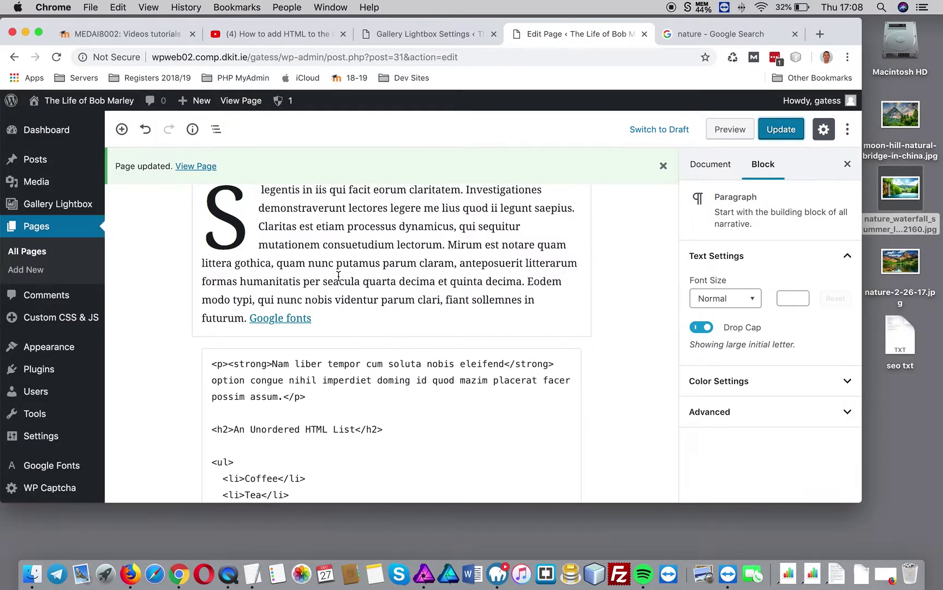
{"action": "scroll", "coordinate": [341, 275], "scroll_direction": "up", "scroll_amount": 5}
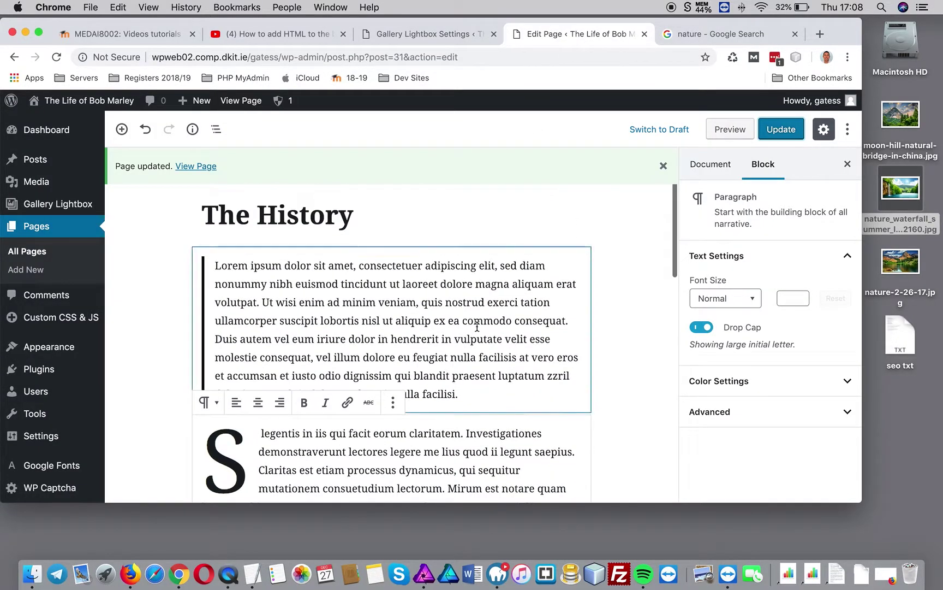
{"action": "left_click", "coordinate": [123, 130]}
{"action": "left_click", "coordinate": [240, 312]}
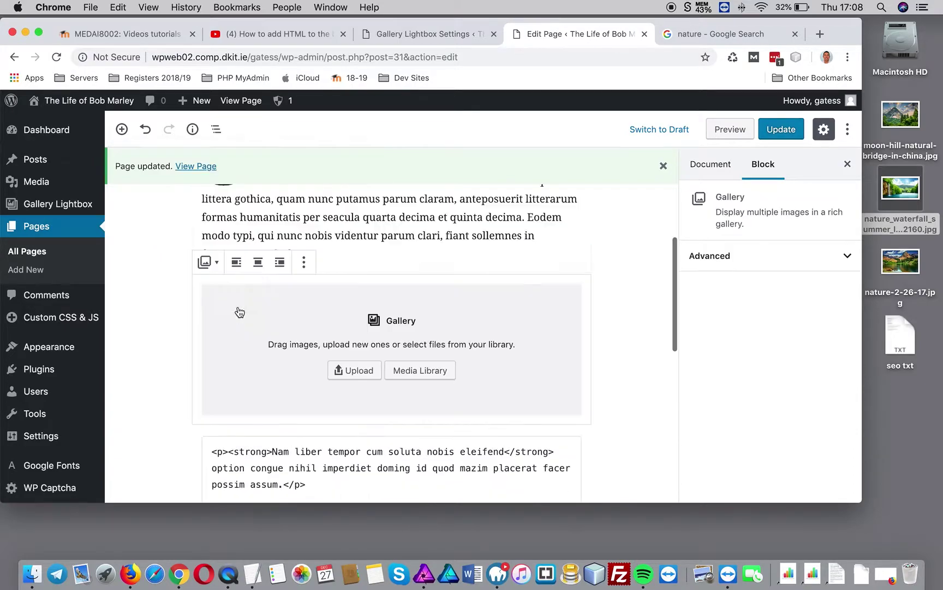
{"action": "left_click", "coordinate": [350, 372]}
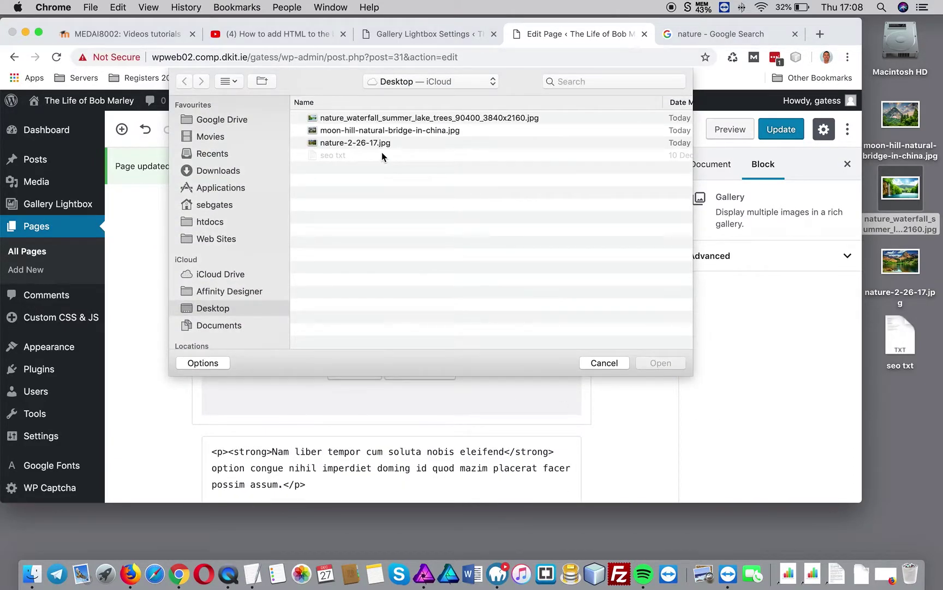
{"action": "left_click_drag", "start_coordinate": [406, 145], "coordinate": [328, 117]}
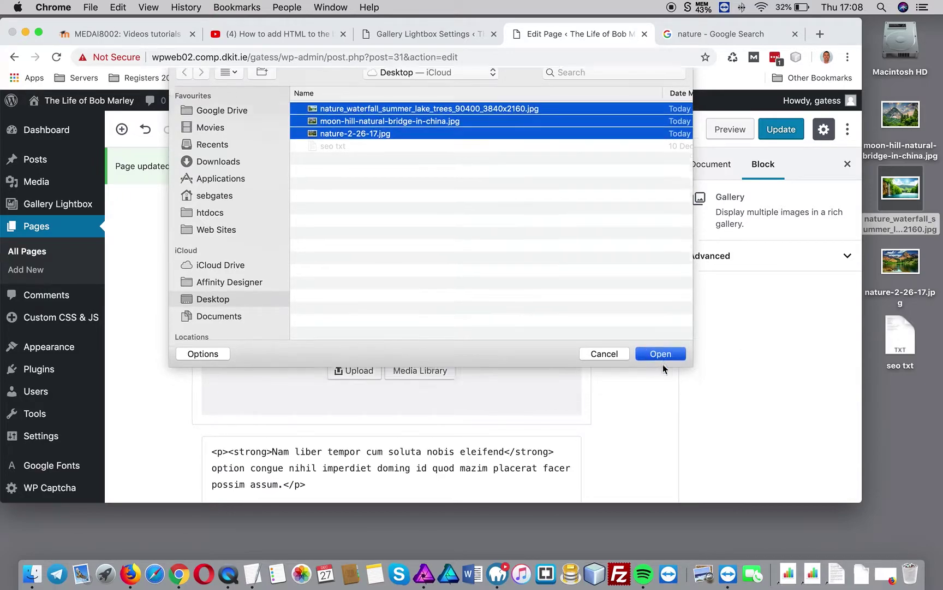
{"action": "left_click", "coordinate": [662, 363]}
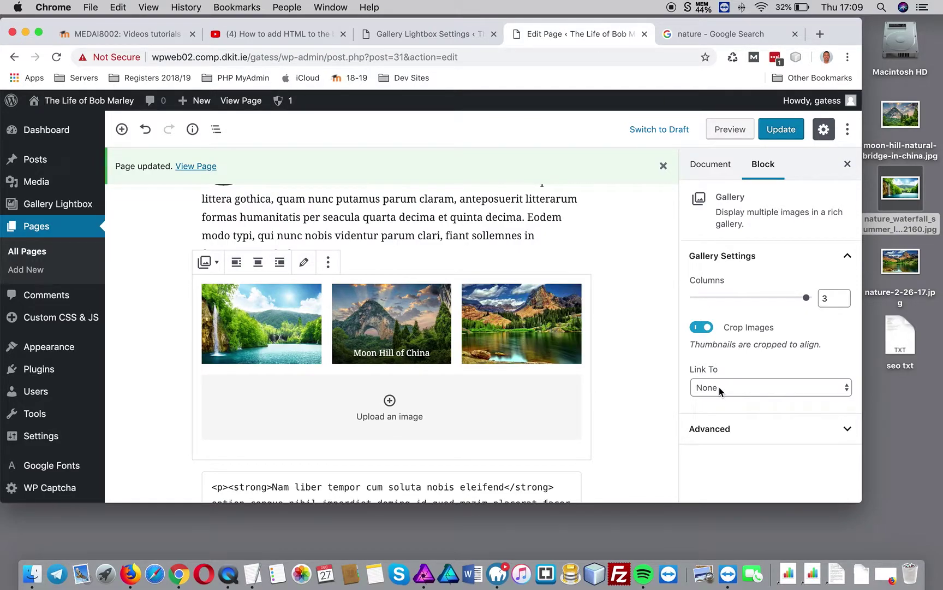
Step: Remove the "Moon Hill of China" caption from the middle gallery image and update the page
{"action": "left_click", "coordinate": [385, 352]}
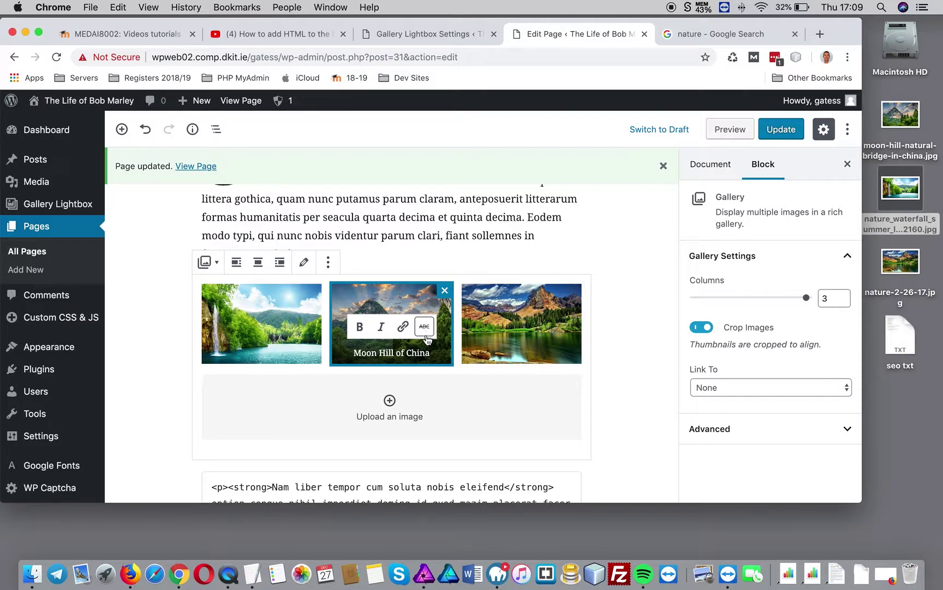
{"action": "left_click_drag", "start_coordinate": [434, 355], "coordinate": [350, 353]}
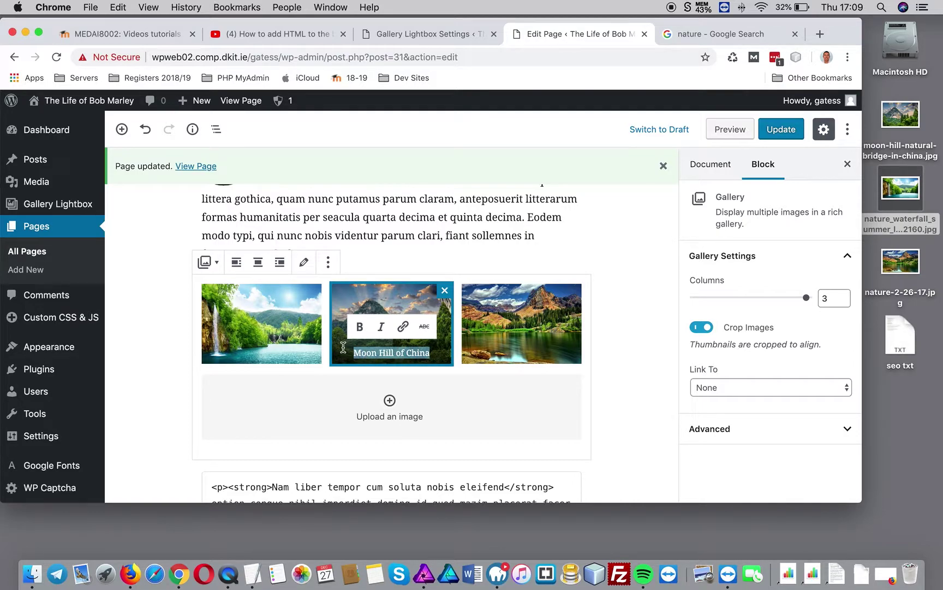
{"action": "key", "text": "BackSpace"}
{"action": "left_click", "coordinate": [479, 407]}
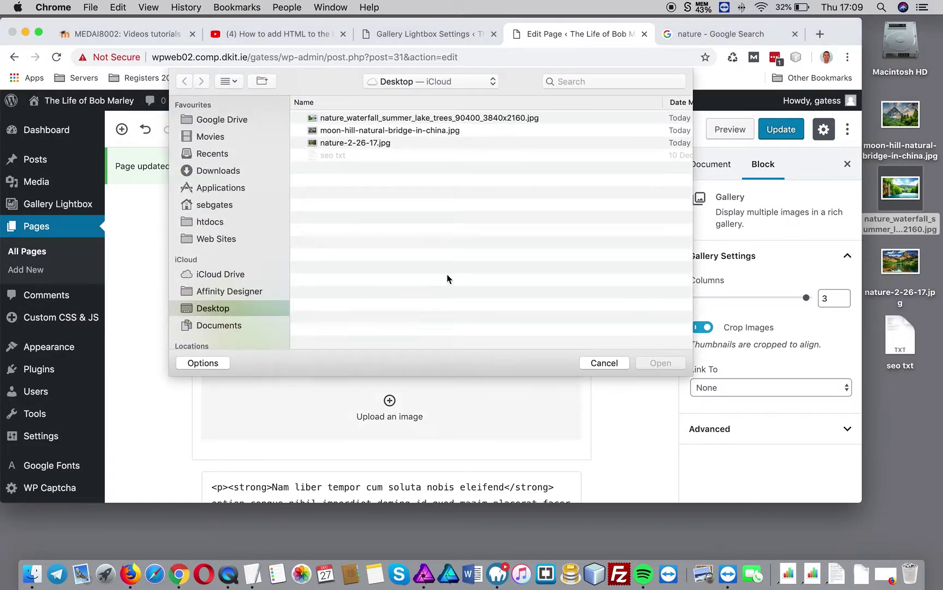
{"action": "left_click", "coordinate": [604, 361]}
{"action": "left_click", "coordinate": [777, 131]}
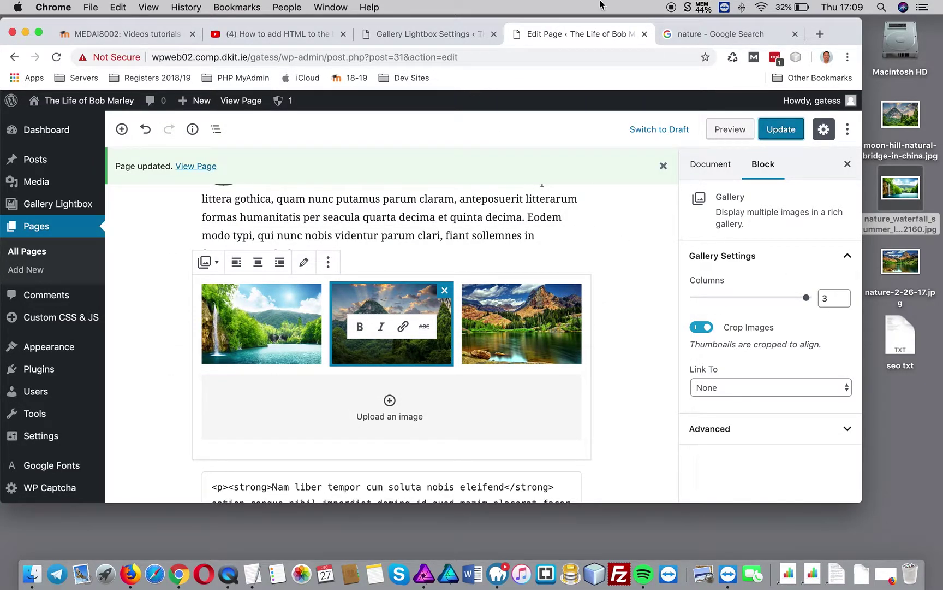
Step: Open the published History page in a new tab and examine how the image gallery is laid out
{"action": "right_click", "coordinate": [241, 101]}
{"action": "left_click", "coordinate": [273, 103]}
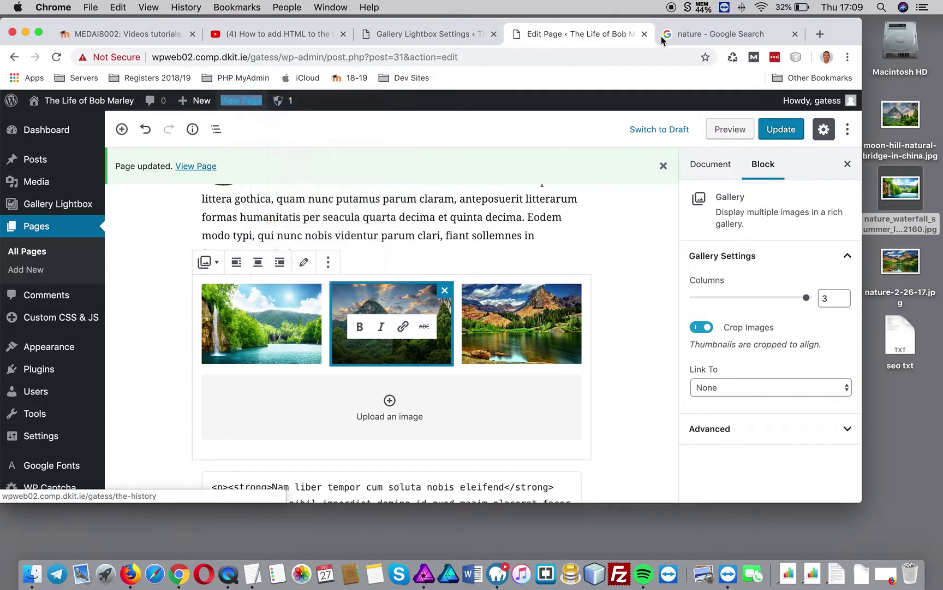
{"action": "left_click", "coordinate": [632, 37]}
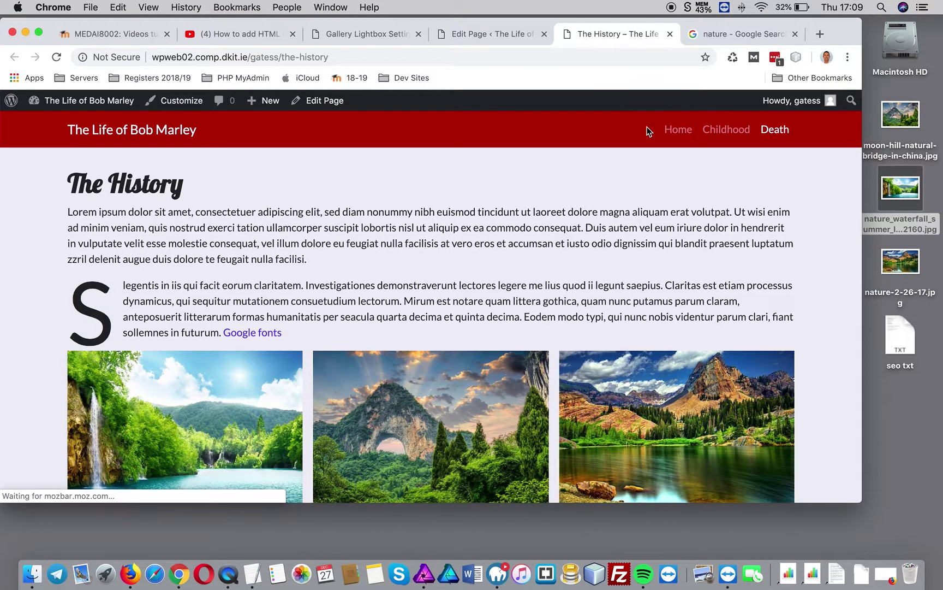
{"action": "scroll", "coordinate": [553, 388], "scroll_direction": "down", "scroll_amount": 5}
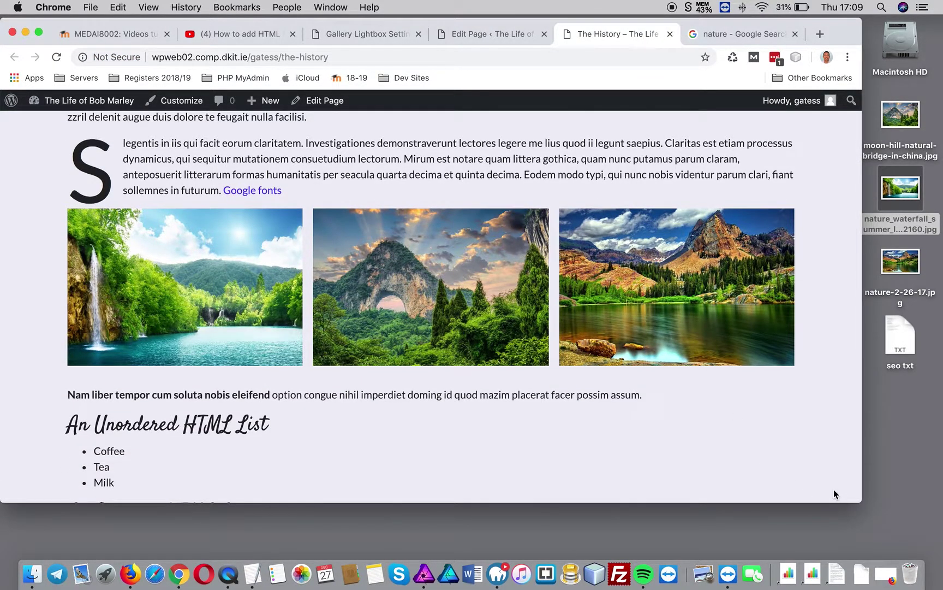
{"action": "left_click_drag", "start_coordinate": [856, 495], "coordinate": [868, 476]}
{"action": "scroll", "coordinate": [180, 389], "scroll_direction": "down", "scroll_amount": 3}
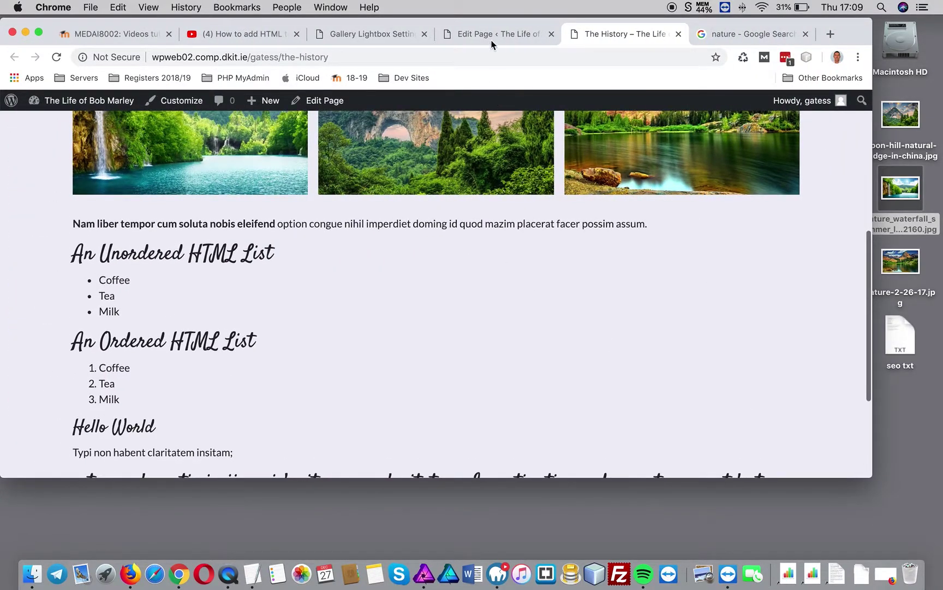
Step: Add the forest waterfall, green forest and mountain lake images from the media library to the gallery, and update the page
{"action": "left_click", "coordinate": [484, 34]}
{"action": "left_click", "coordinate": [309, 262]}
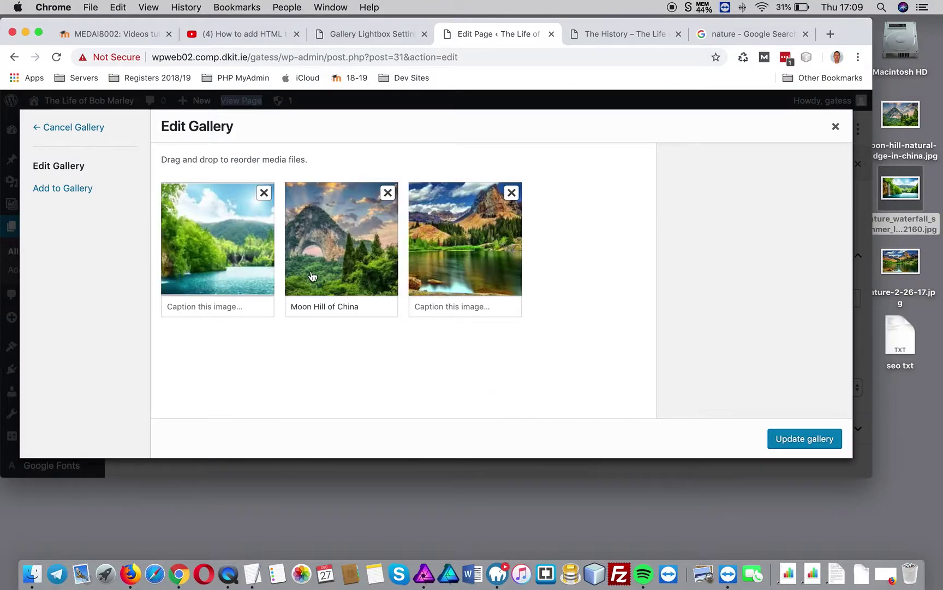
{"action": "left_click", "coordinate": [89, 202]}
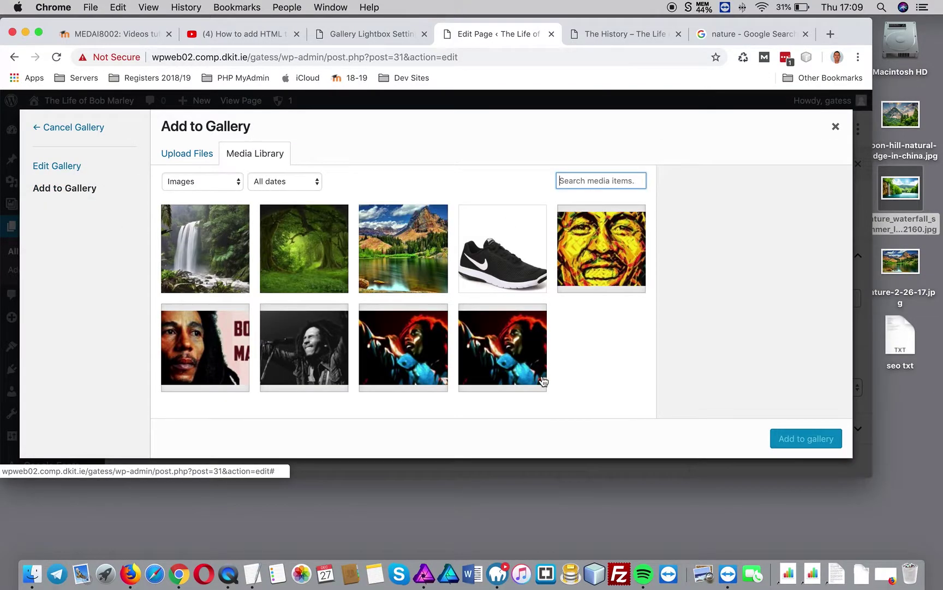
{"action": "left_click", "coordinate": [216, 264]}
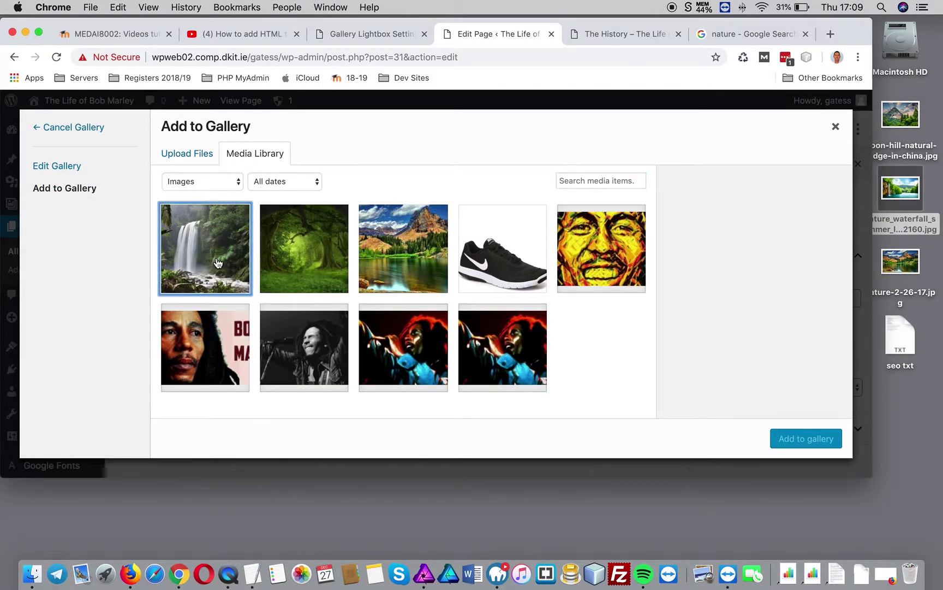
{"action": "left_click", "coordinate": [295, 266]}
{"action": "left_click", "coordinate": [401, 268]}
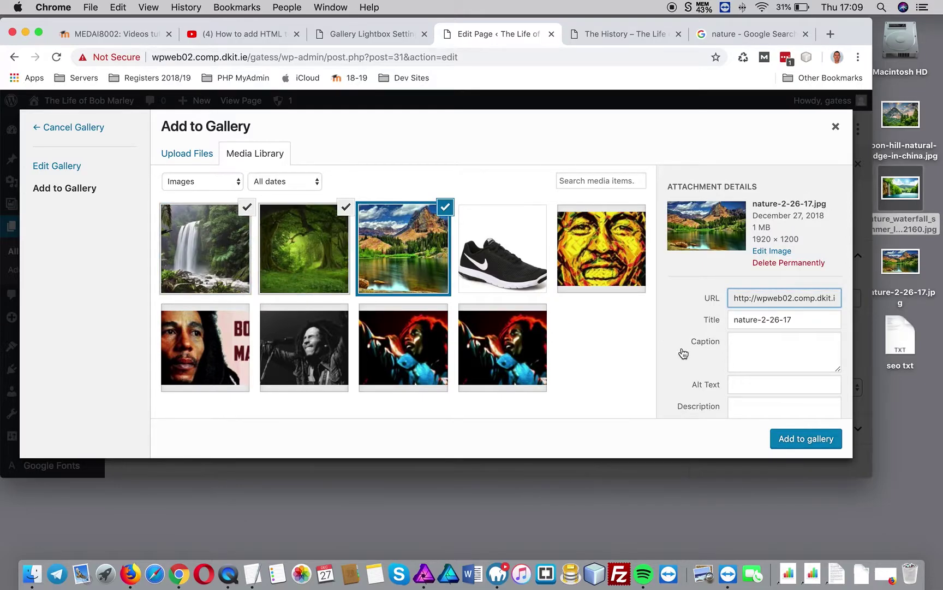
{"action": "left_click", "coordinate": [810, 439]}
{"action": "left_click", "coordinate": [796, 439]}
{"action": "left_click", "coordinate": [793, 131]}
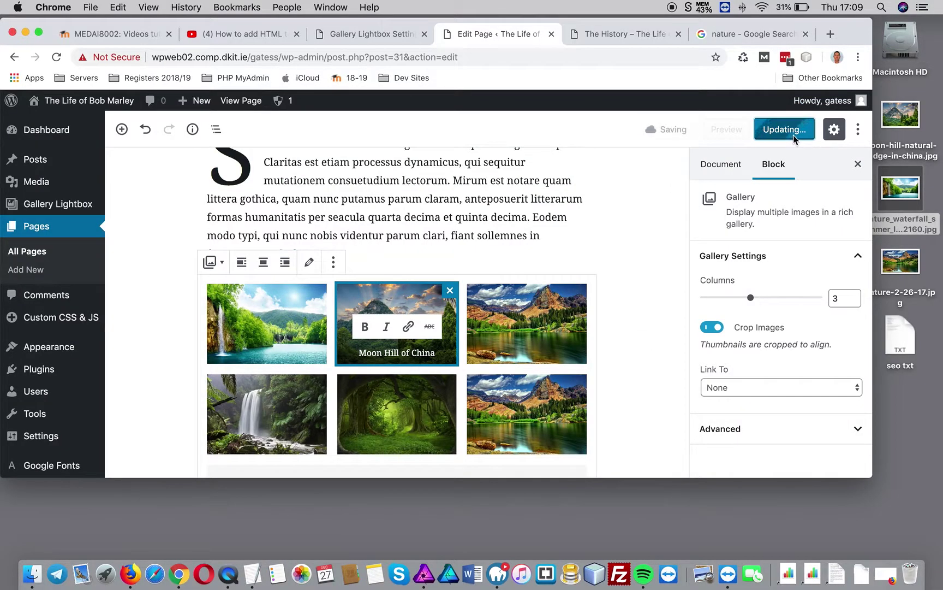
Step: Reload the published History page and examine the captions and the added row of gallery images
{"action": "left_click", "coordinate": [600, 34]}
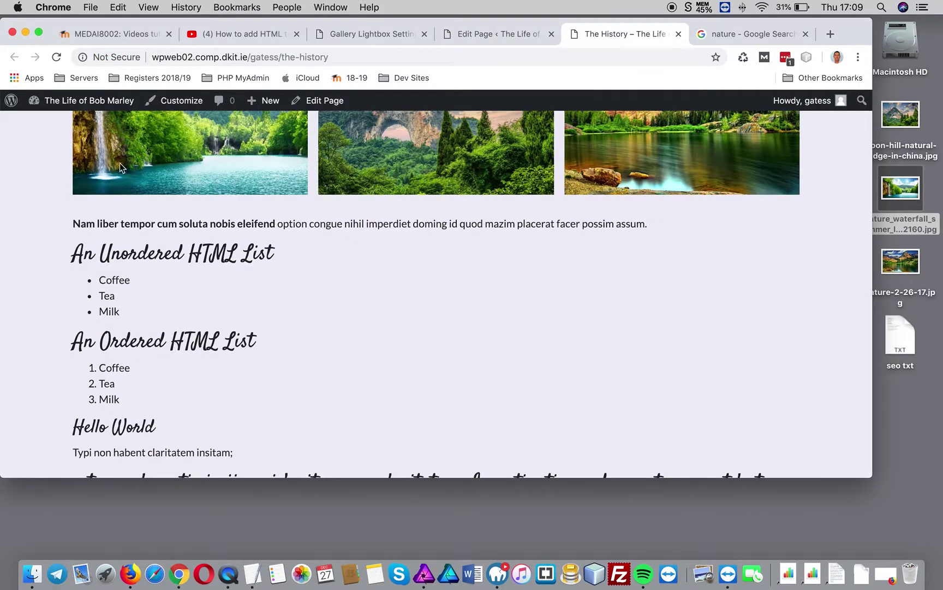
{"action": "left_click", "coordinate": [56, 56]}
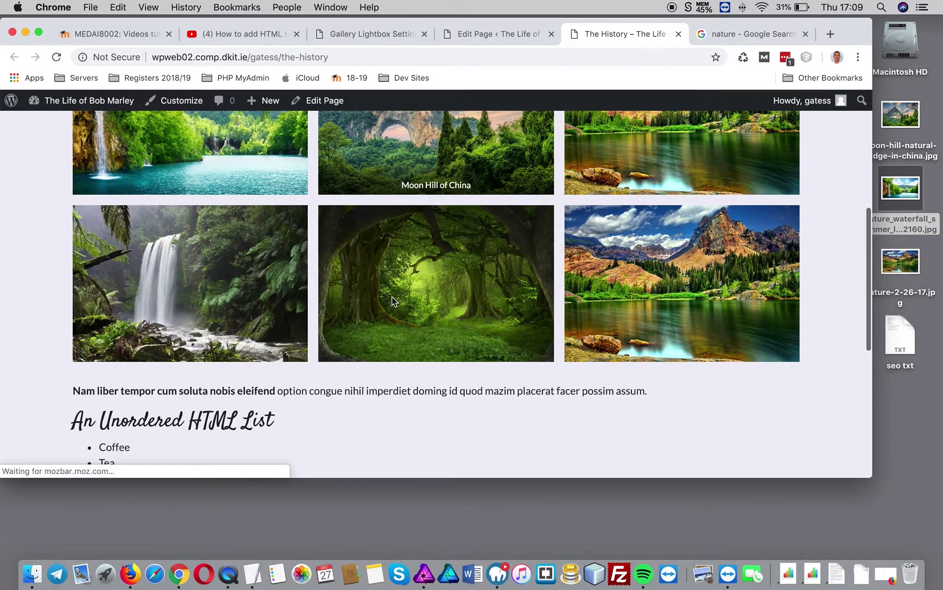
{"action": "scroll", "coordinate": [498, 302], "scroll_direction": "up", "scroll_amount": 3}
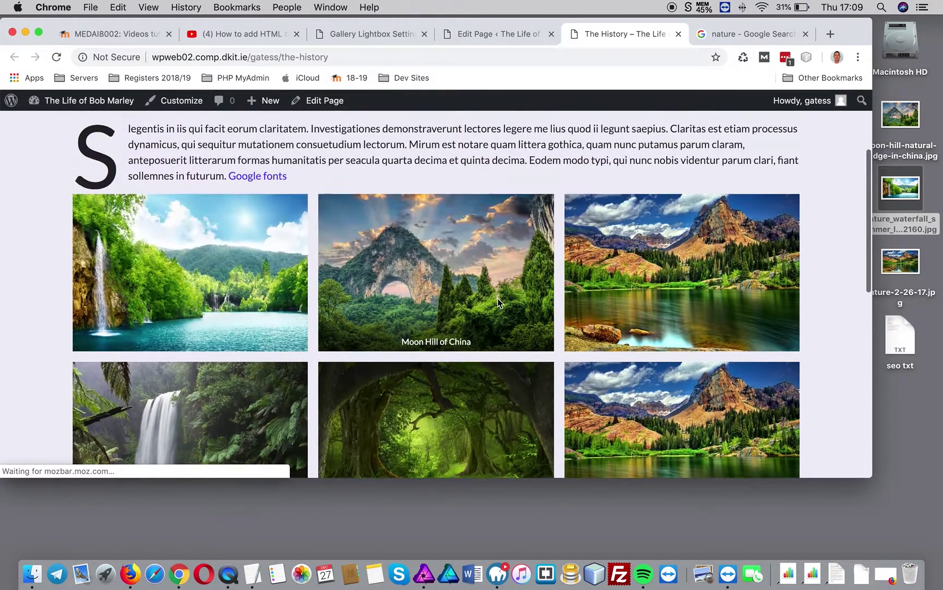
Step: Delete the "Moon Hill of China" caption in the page's gallery block again and update the page
{"action": "left_click", "coordinate": [491, 34]}
{"action": "left_click_drag", "start_coordinate": [437, 352], "coordinate": [347, 350]}
{"action": "key", "text": "BackSpace"}
{"action": "left_click", "coordinate": [789, 129]}
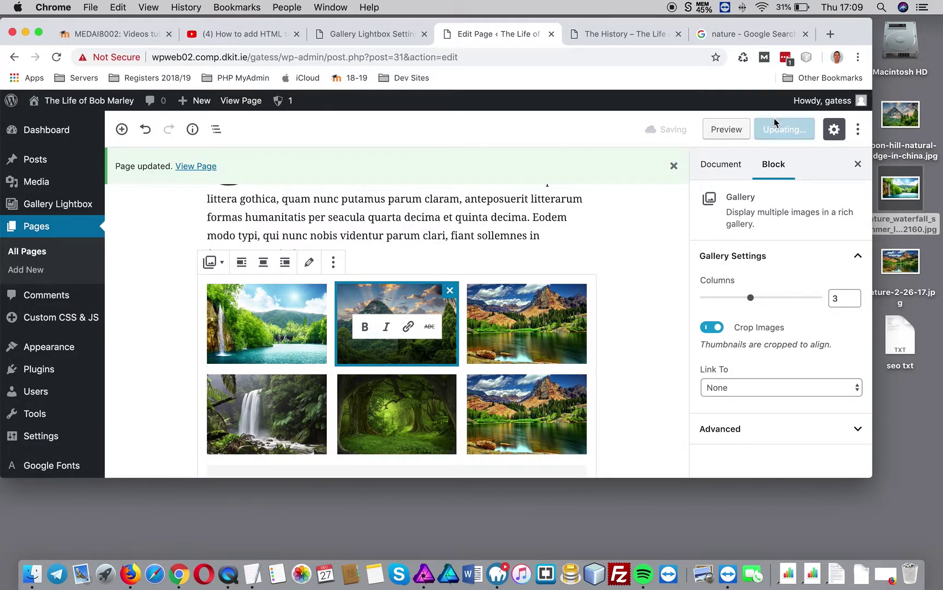
Step: Refresh the live History page and check the Moon Hill image in the gallery for a caption
{"action": "left_click", "coordinate": [617, 35]}
{"action": "left_click", "coordinate": [56, 56]}
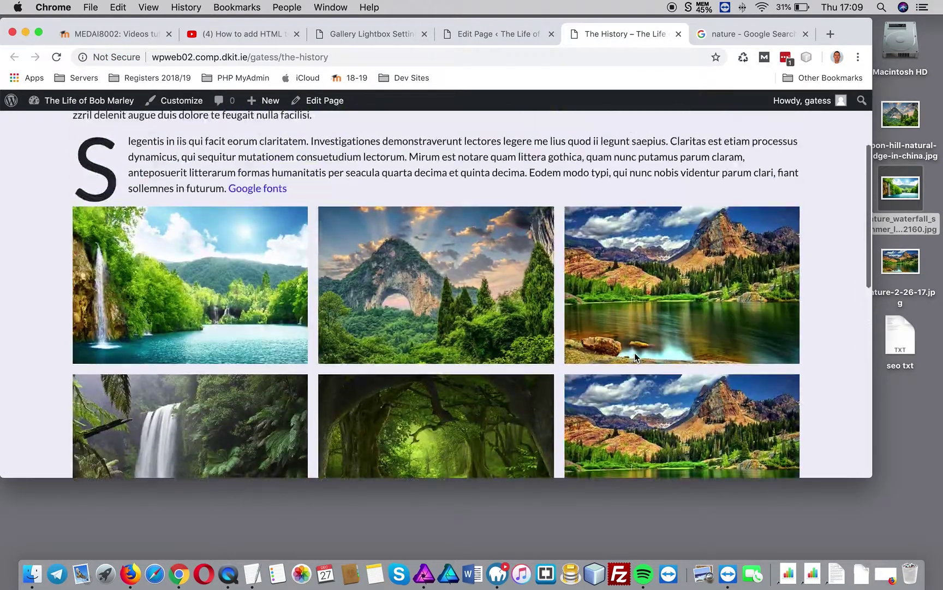
{"action": "scroll", "coordinate": [635, 357], "scroll_direction": "down", "scroll_amount": 2}
Step: Narrow and widen the browser window to examine how the published gallery adapts to different screen widths
{"action": "left_click_drag", "start_coordinate": [872, 477], "coordinate": [261, 442]}
{"action": "scroll", "coordinate": [159, 358], "scroll_direction": "down", "scroll_amount": 3}
{"action": "scroll", "coordinate": [159, 360], "scroll_direction": "up", "scroll_amount": 10}
{"action": "left_click_drag", "start_coordinate": [262, 444], "coordinate": [890, 493]}
{"action": "scroll", "coordinate": [785, 420], "scroll_direction": "up", "scroll_amount": 5}
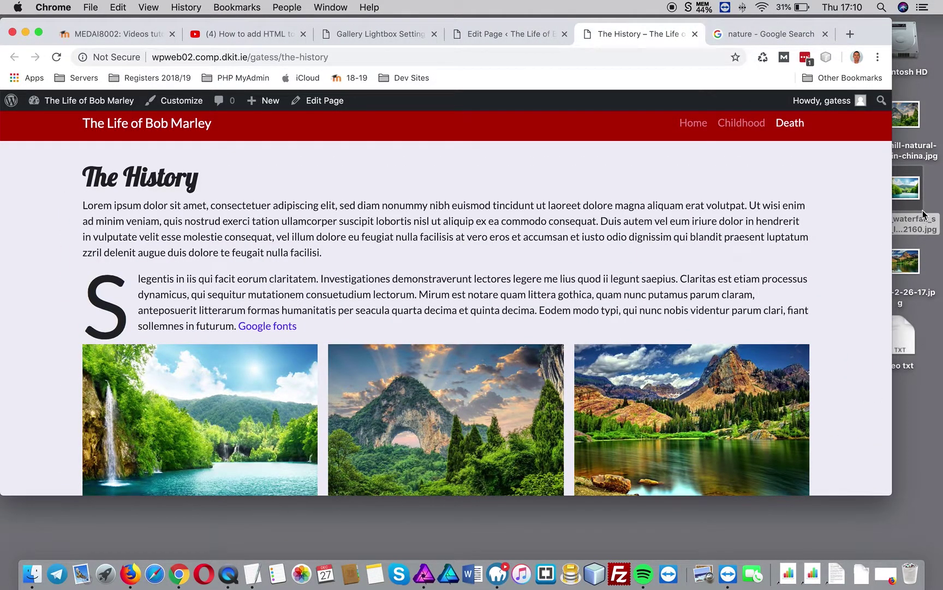
{"action": "scroll", "coordinate": [818, 307], "scroll_direction": "down", "scroll_amount": 4}
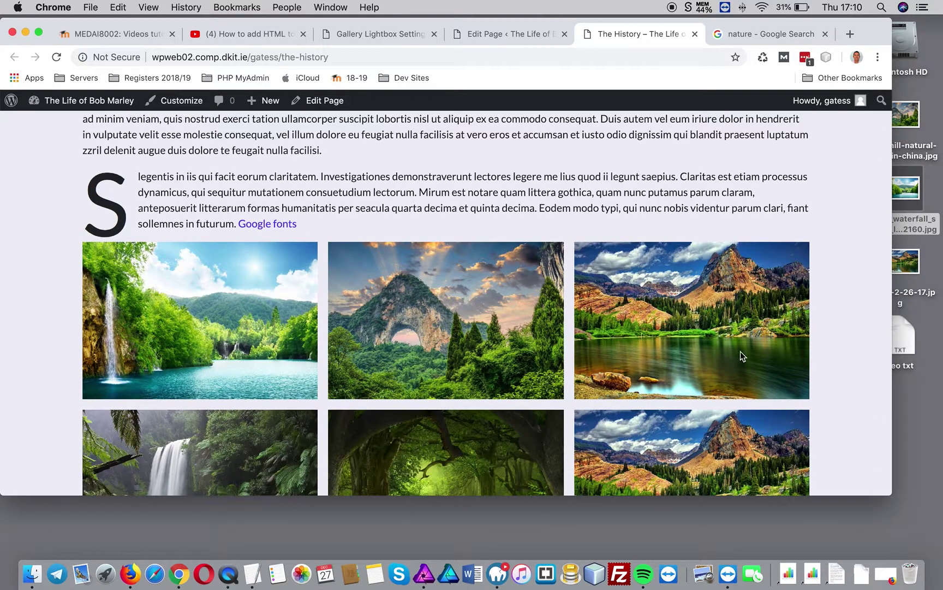
{"action": "left_click_drag", "start_coordinate": [877, 492], "coordinate": [395, 492]}
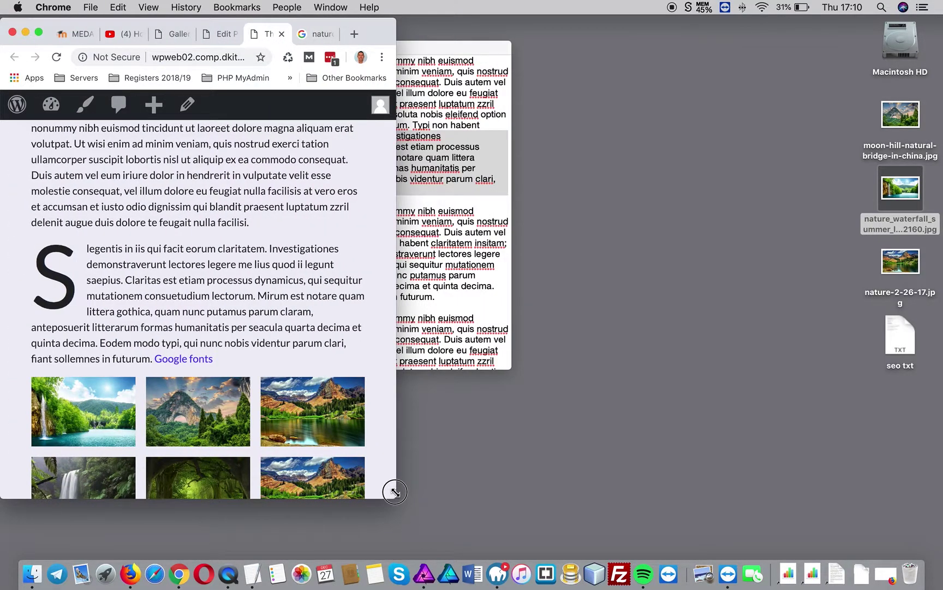
{"action": "left_click_drag", "start_coordinate": [395, 492], "coordinate": [918, 496]}
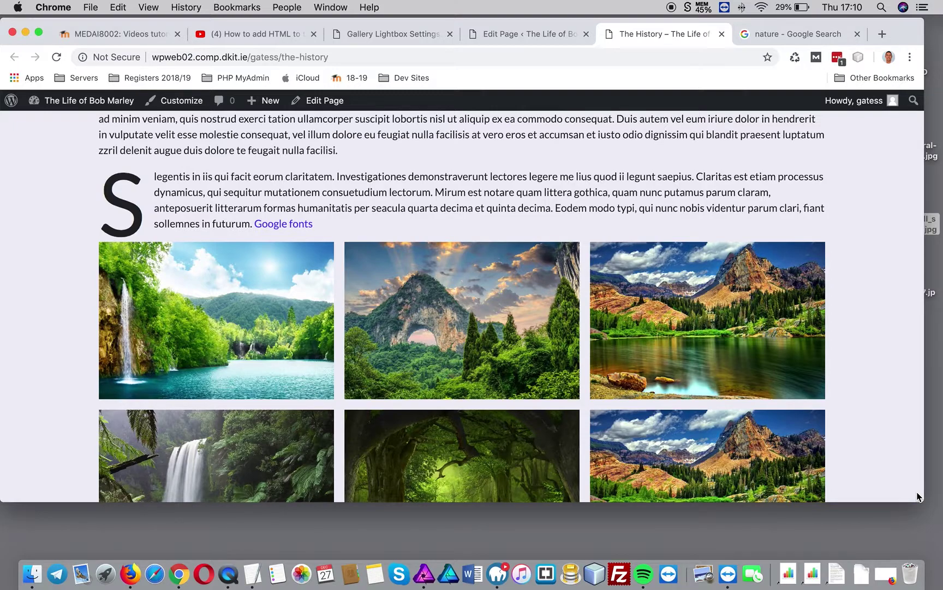
{"action": "scroll", "coordinate": [691, 346], "scroll_direction": "down", "scroll_amount": 5}
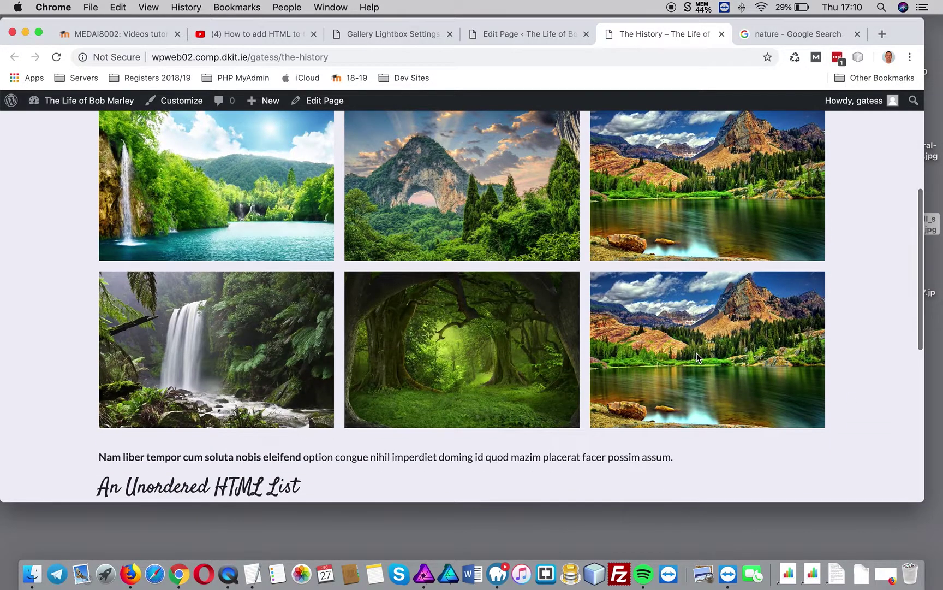
{"action": "scroll", "coordinate": [699, 355], "scroll_direction": "up", "scroll_amount": 3}
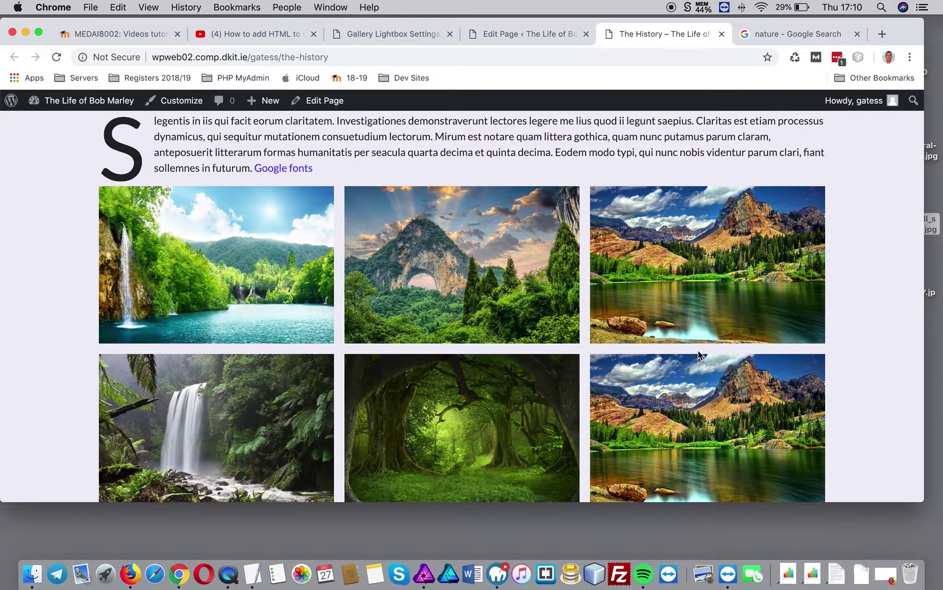